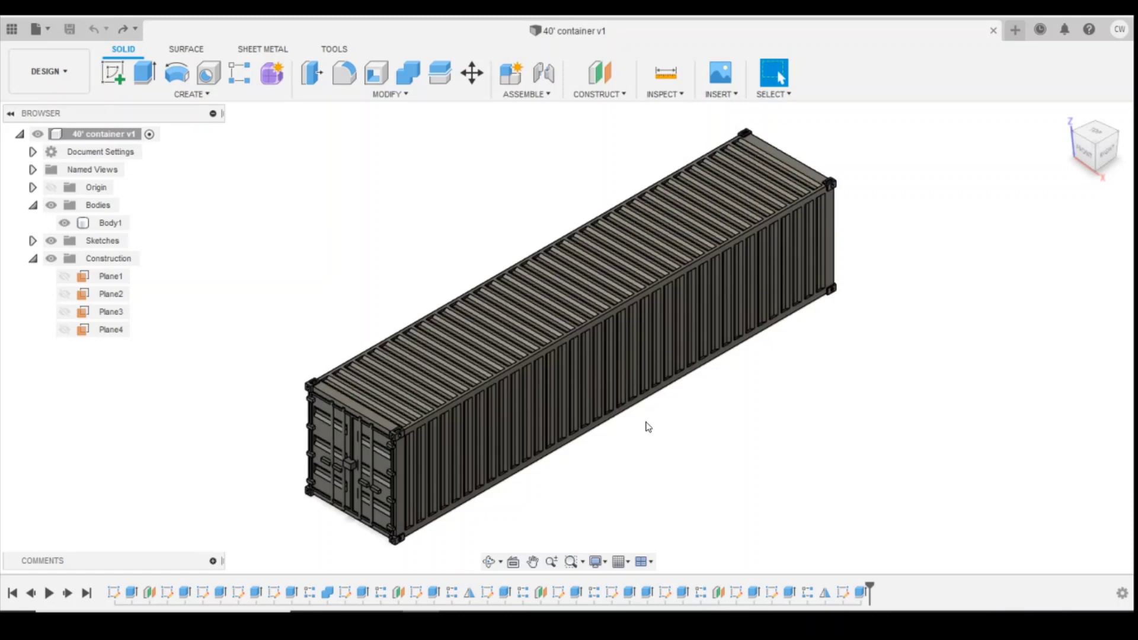
Select and deselect the container body to inspect the current 40-foot model
left_click(664, 307)
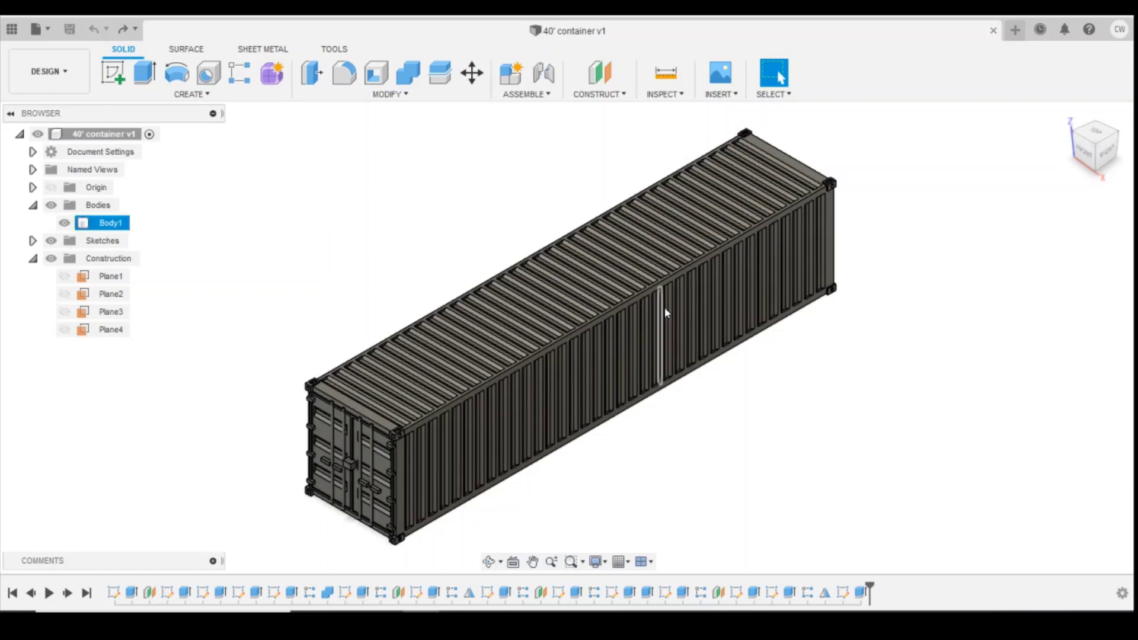
left_click(639, 422)
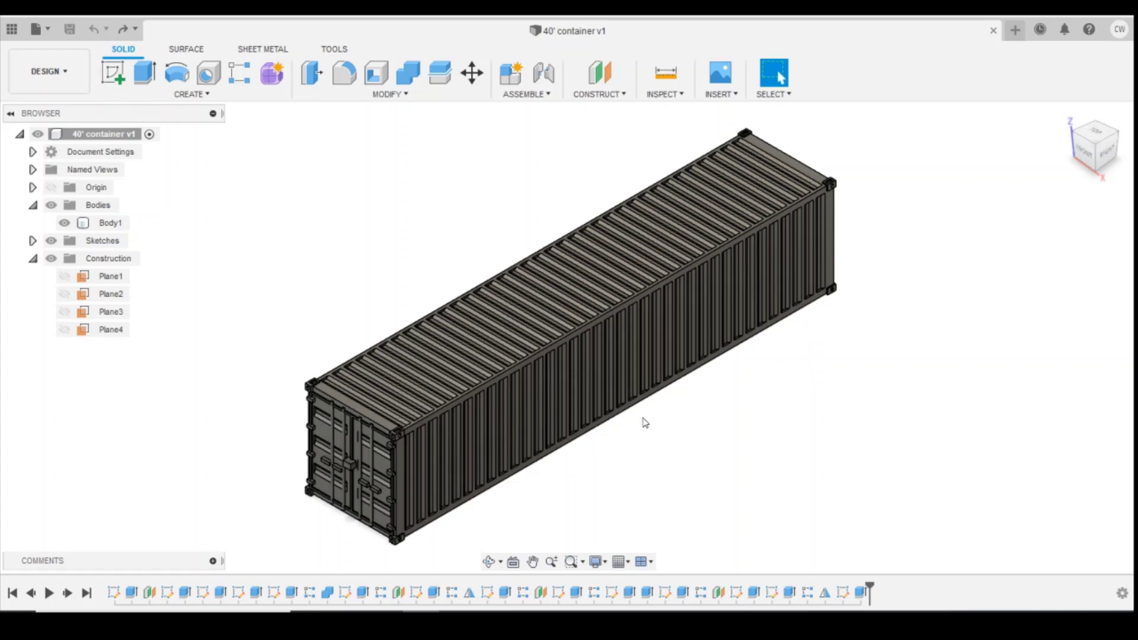
left_click(616, 403)
left_click(587, 470)
Roll the history back to Extrude1 and change its distance from 40 mm to 20 mm
mouse_move(869, 591)
left_mouse_down()
mouse_move(156, 582)
mouse_move(137, 593)
left_mouse_up()
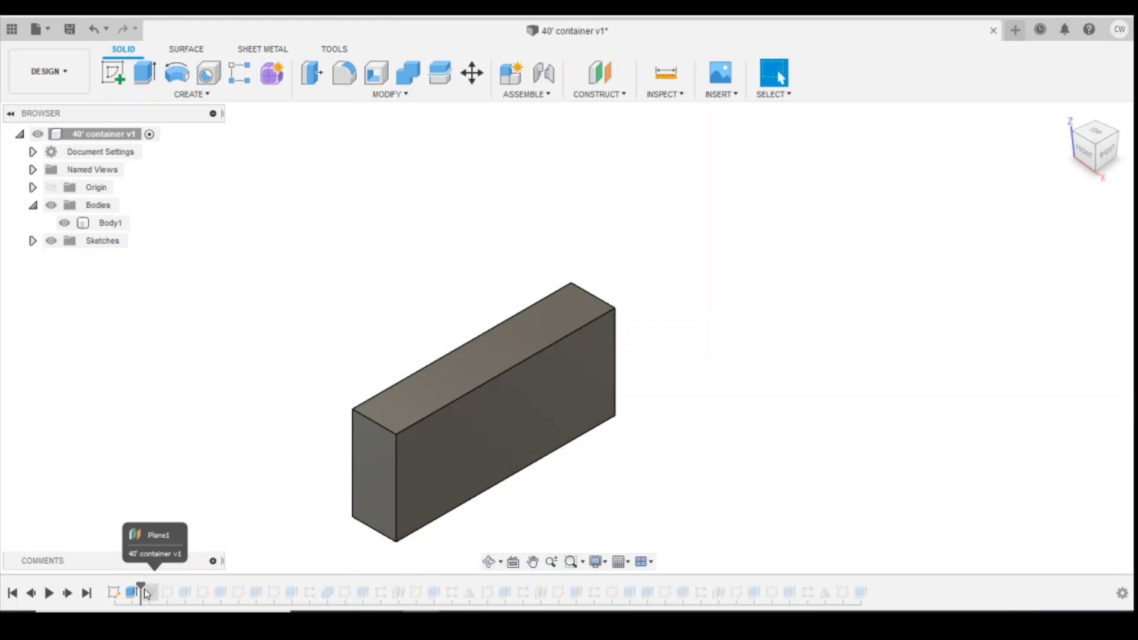
left_click(464, 401)
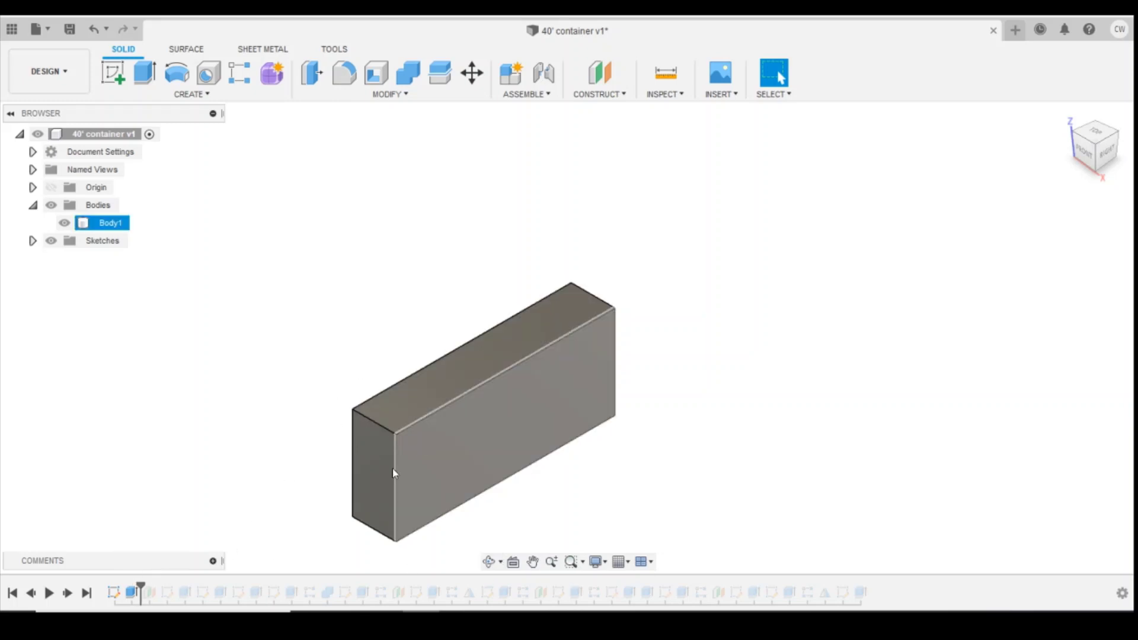
right_click(132, 597)
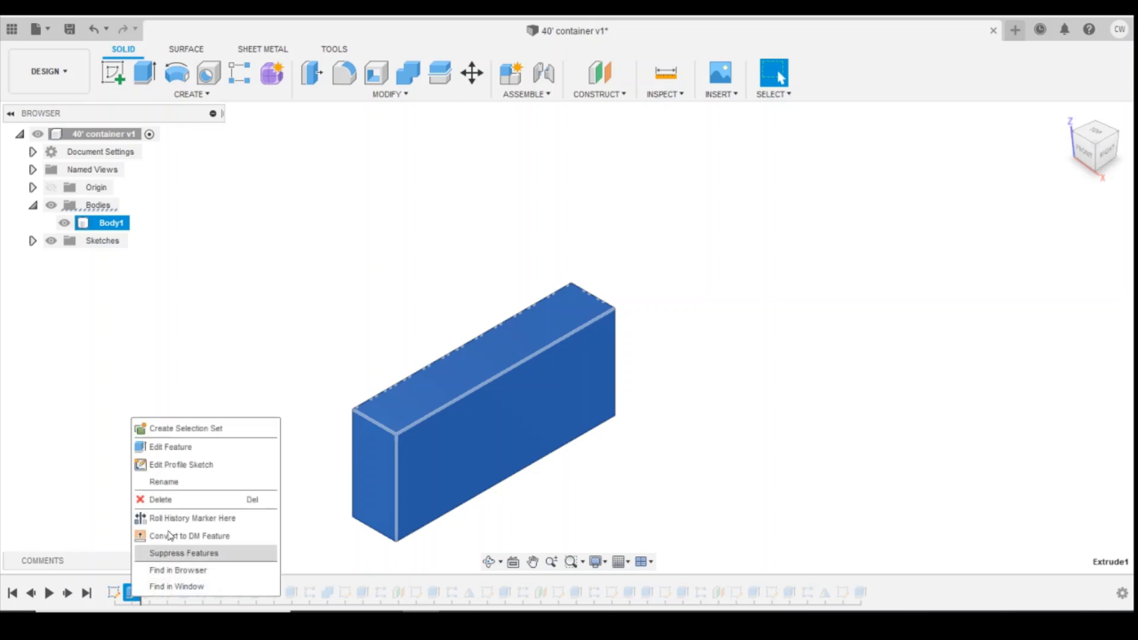
left_click(179, 446)
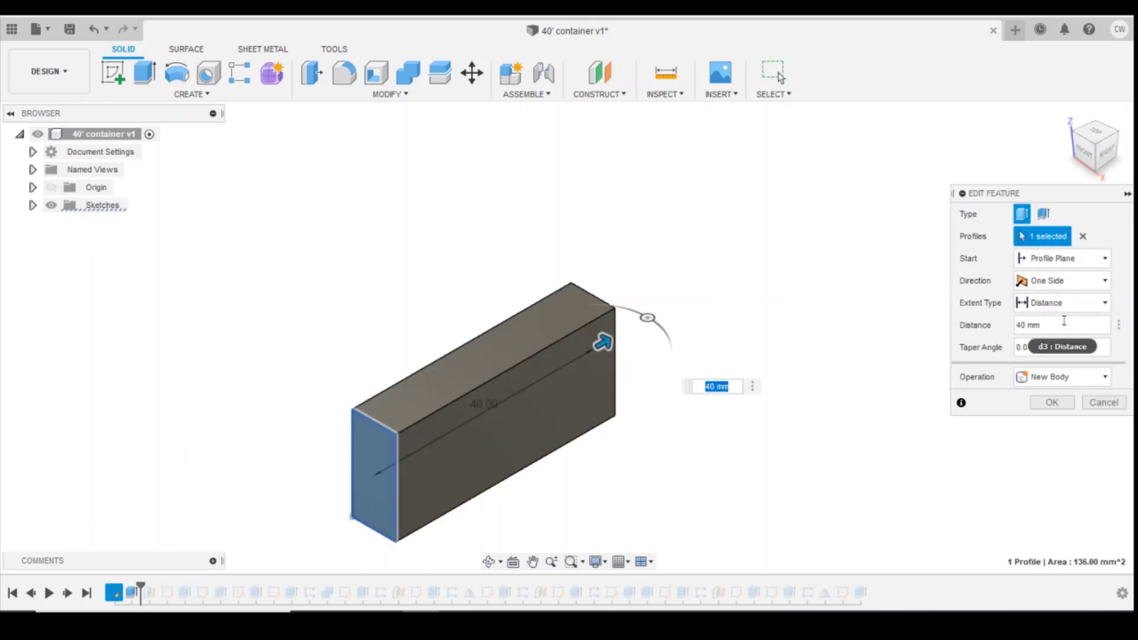
left_click(1072, 324)
type("20")
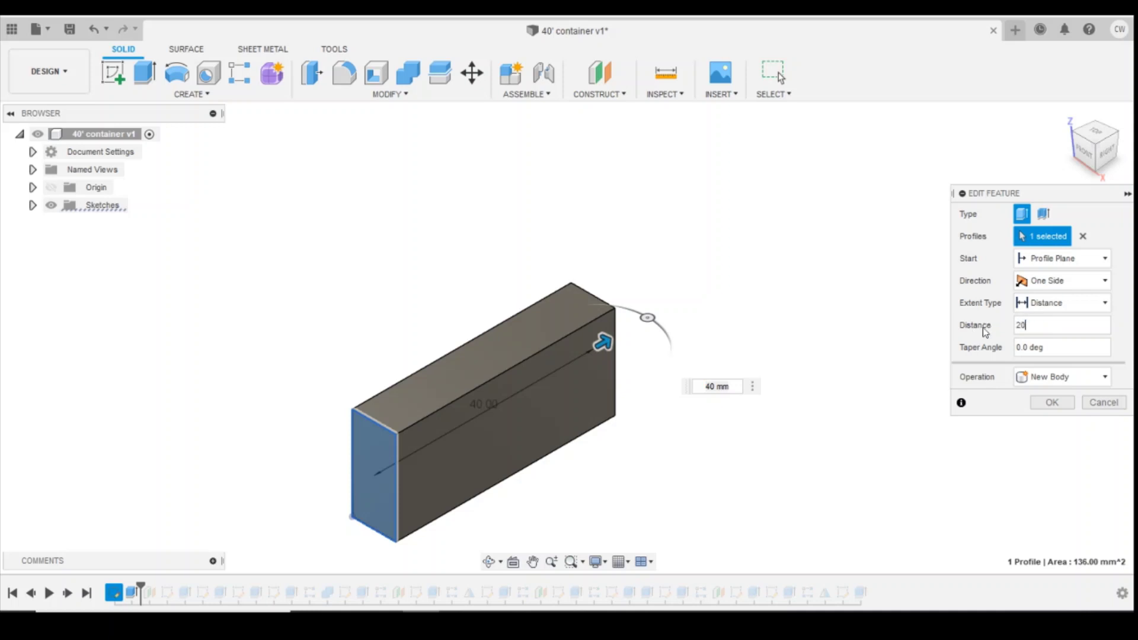
key("Return")
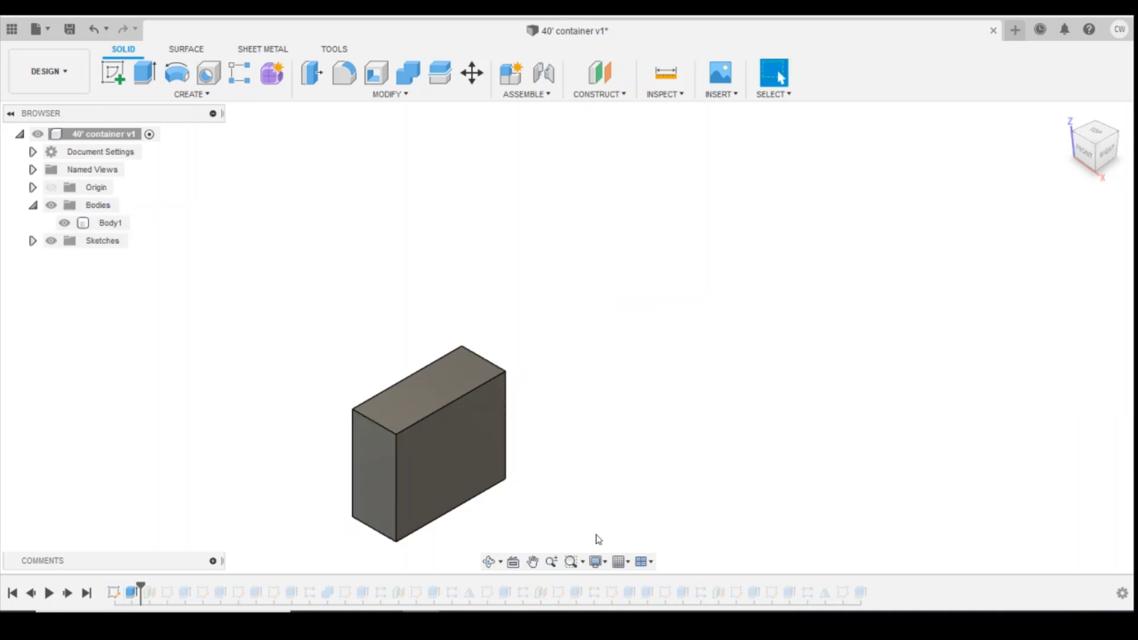
Replay Plane1, the corner bodies, their merge and the roof ridge up through R-Pattern2
left_click(67, 593)
left_click(67, 593)
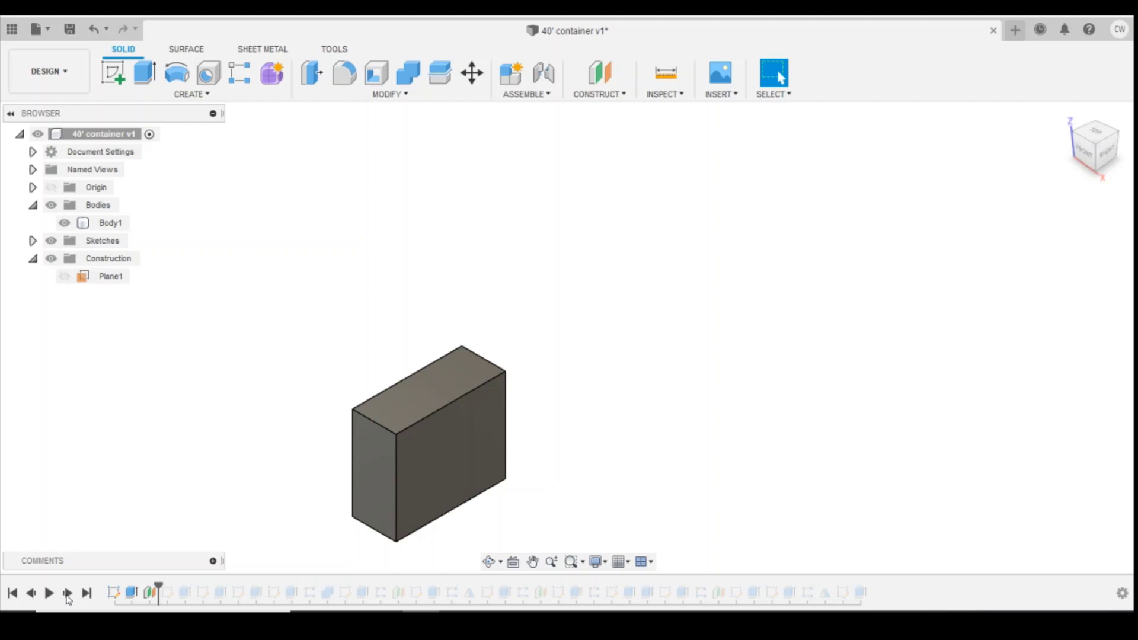
left_click(68, 594)
left_click(68, 593)
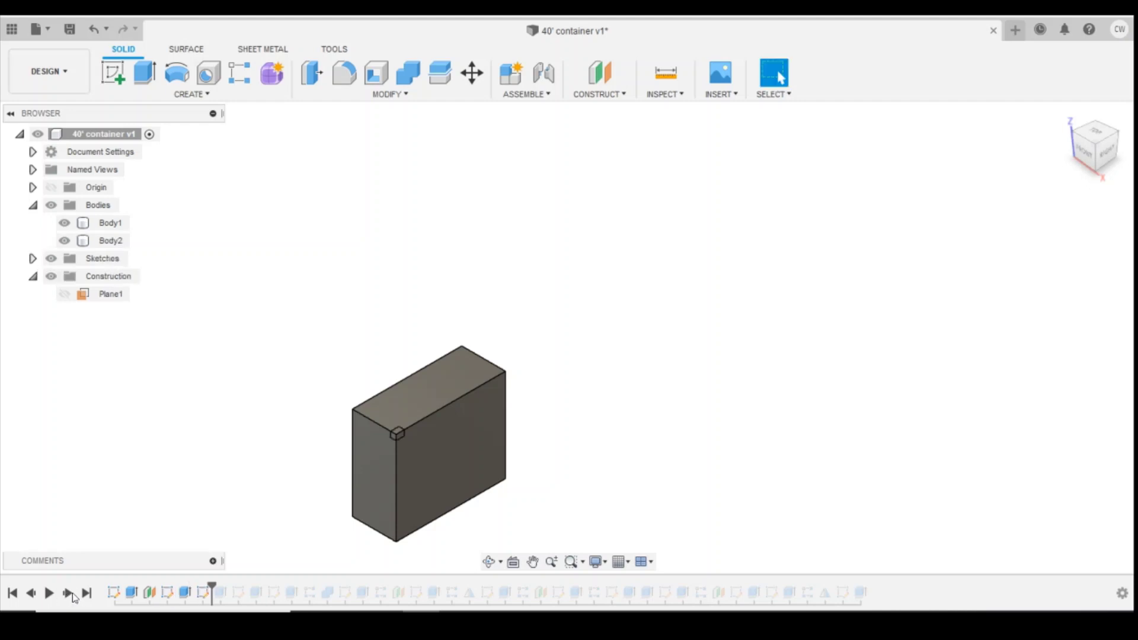
left_click(72, 595)
left_click(72, 595)
left_click(70, 594)
left_click(69, 594)
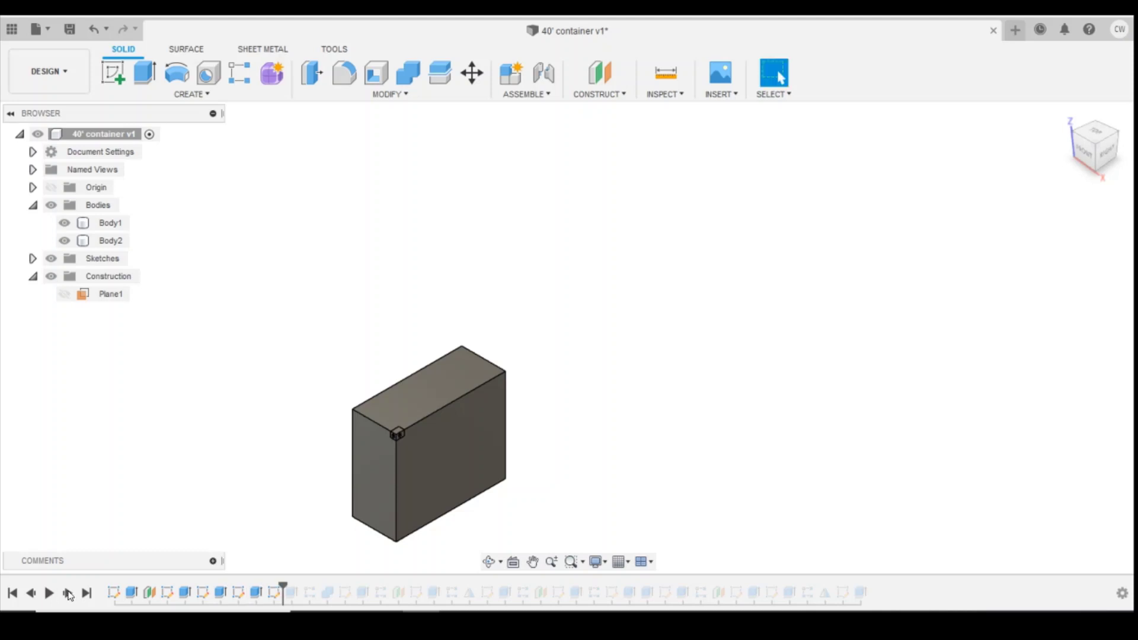
left_click(68, 593)
left_click(68, 593)
left_click(69, 595)
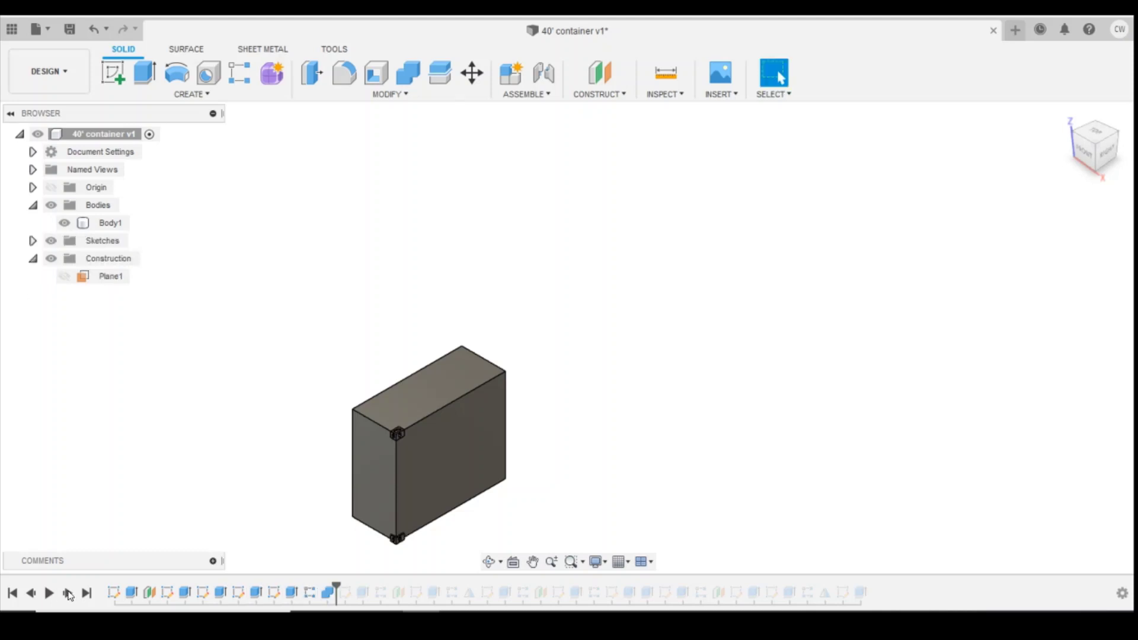
left_click(69, 594)
left_click(68, 594)
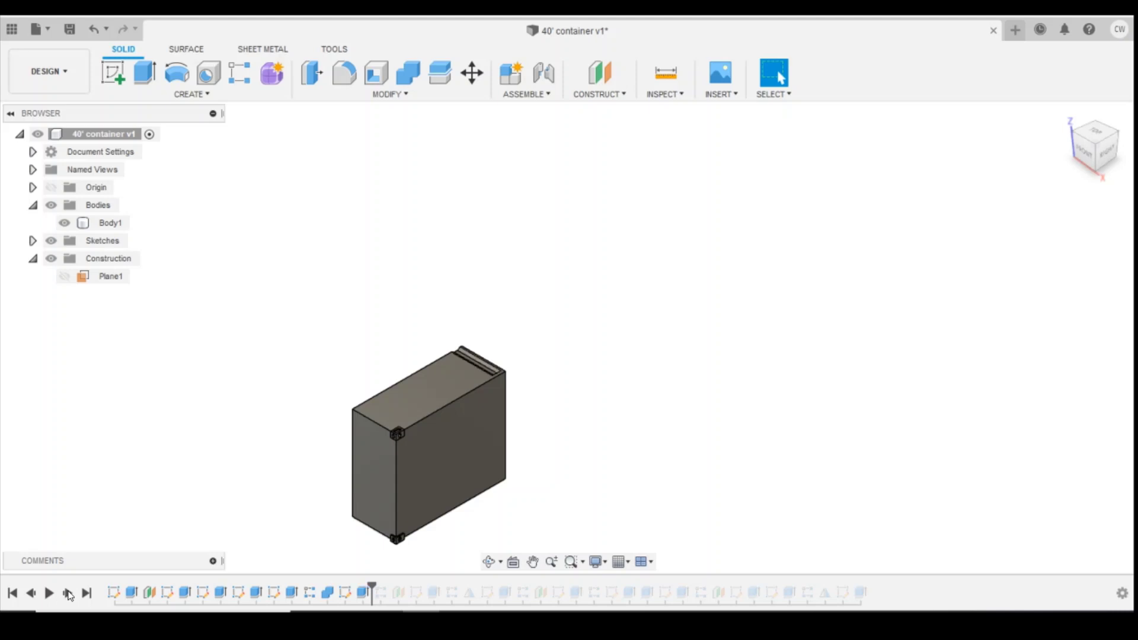
left_click(69, 594)
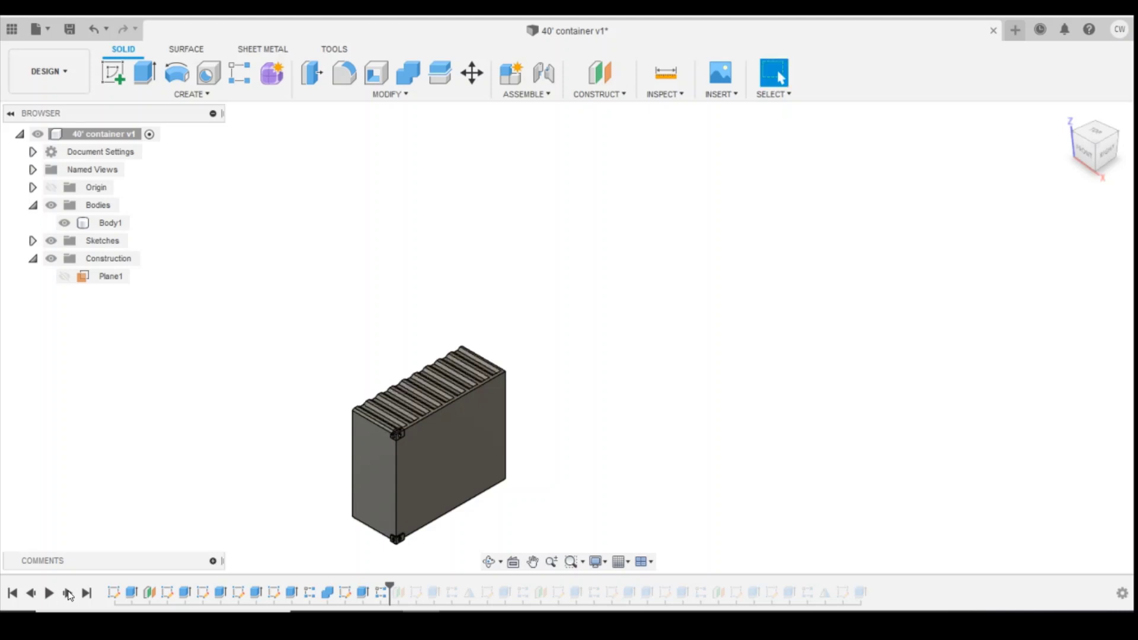
Edit R-Pattern2 to 9 roof ribs with a -16.50 mm pattern distance
right_click(382, 593)
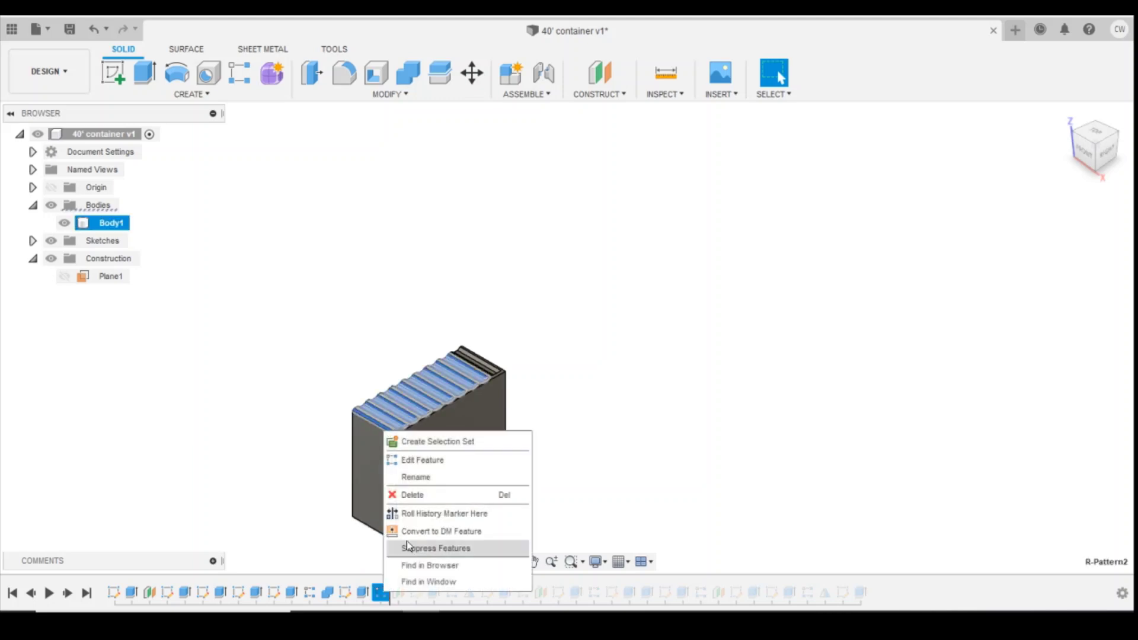
left_click(419, 461)
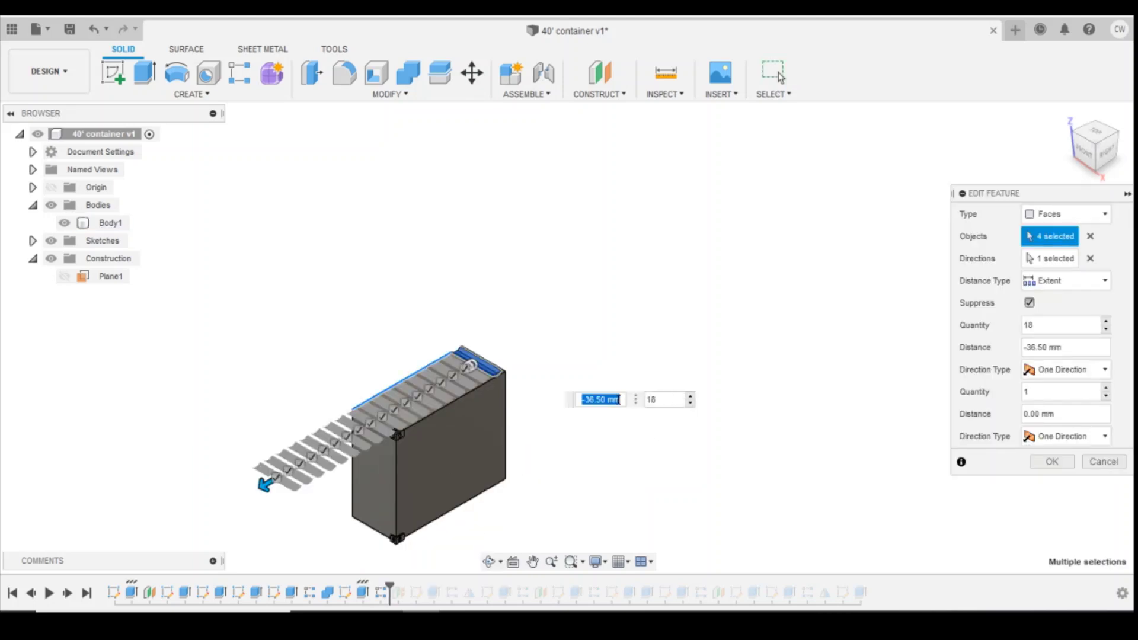
double_click(652, 399)
type("9")
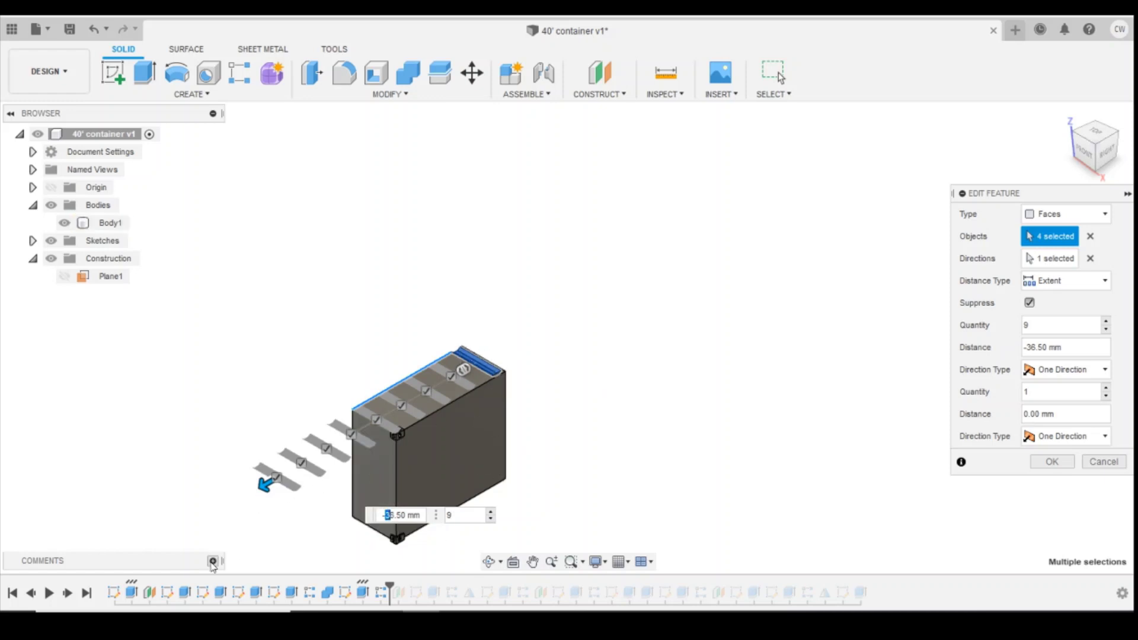
key("Return")
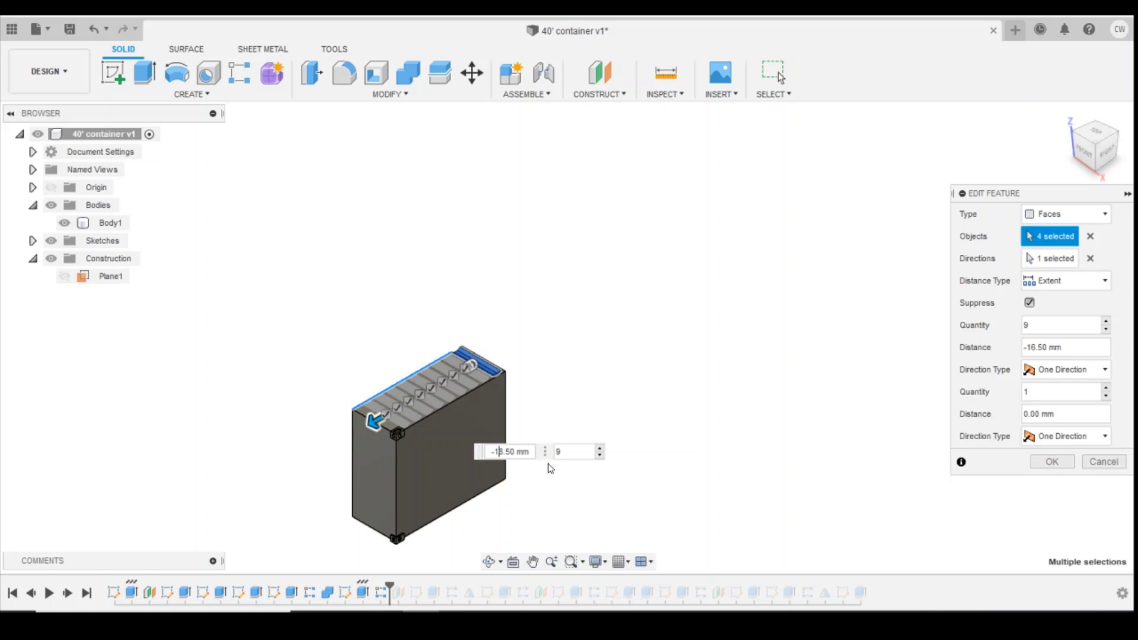
left_click(1060, 463)
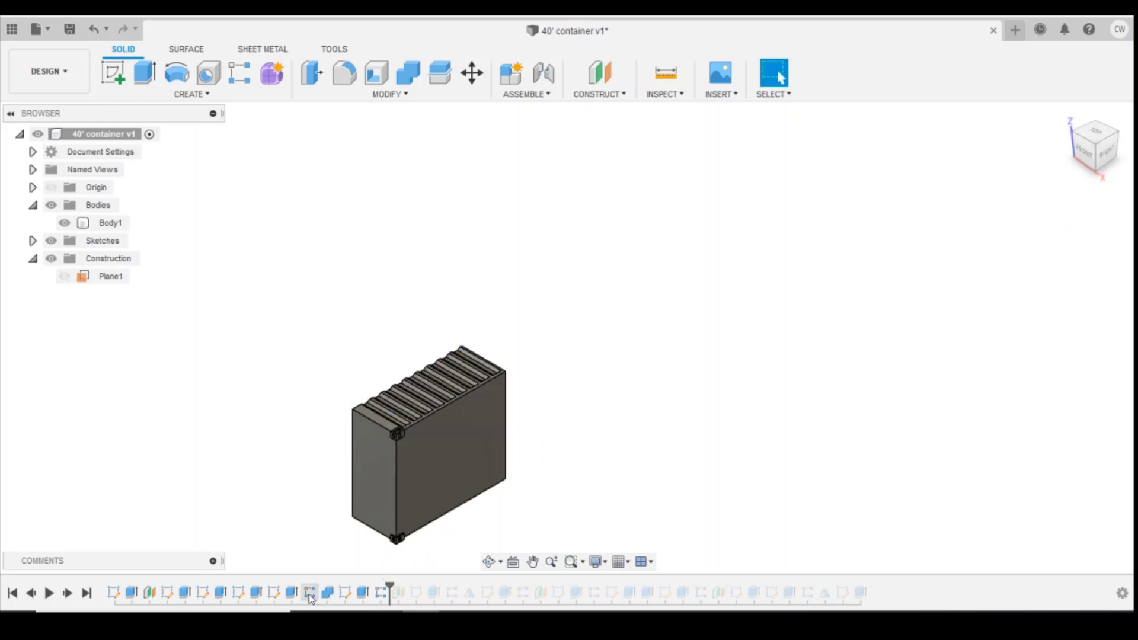
Replay the history through Plane2 up to the side groove pattern
left_click(69, 594)
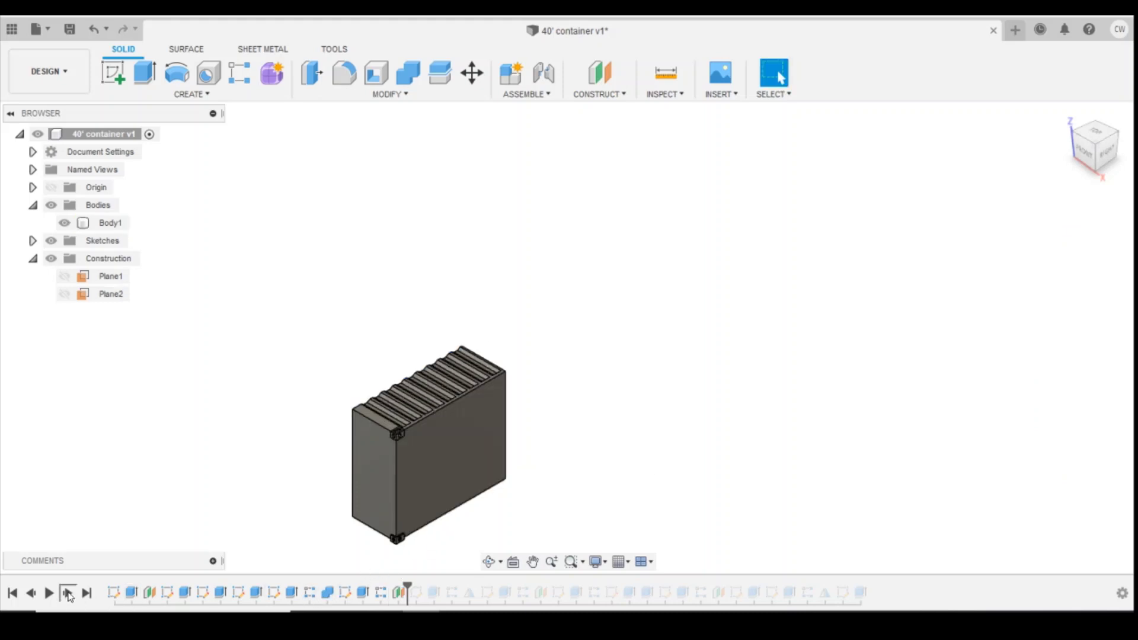
left_click(68, 594)
left_click(69, 594)
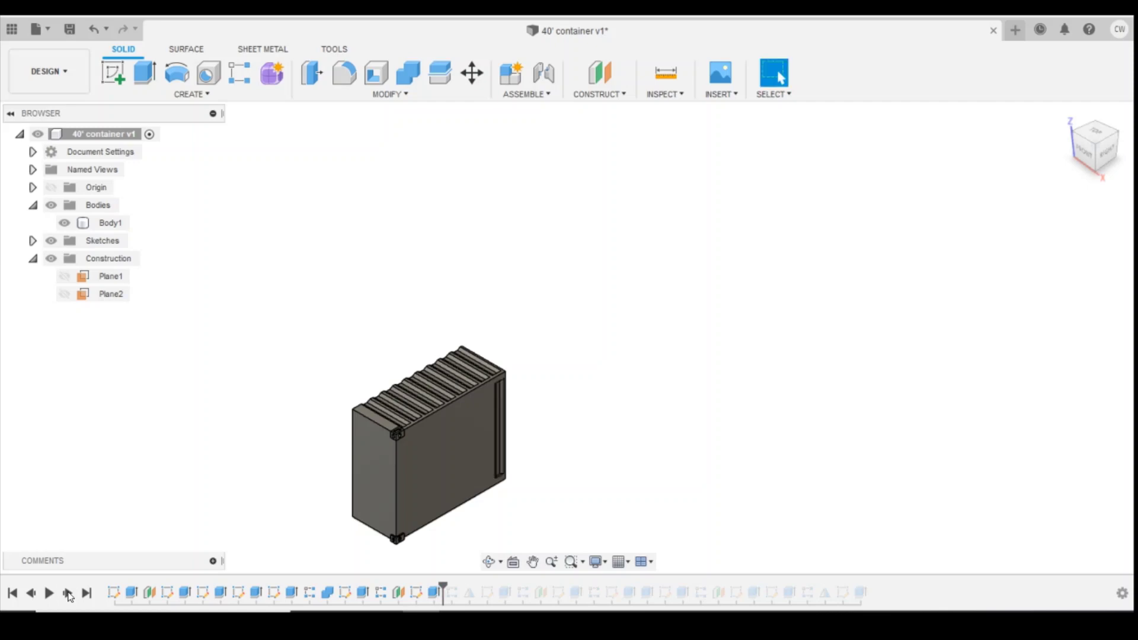
left_click(69, 594)
Change the side groove pattern from -36.5 mm and 18 copies to -16.5 mm and 9
right_click(451, 592)
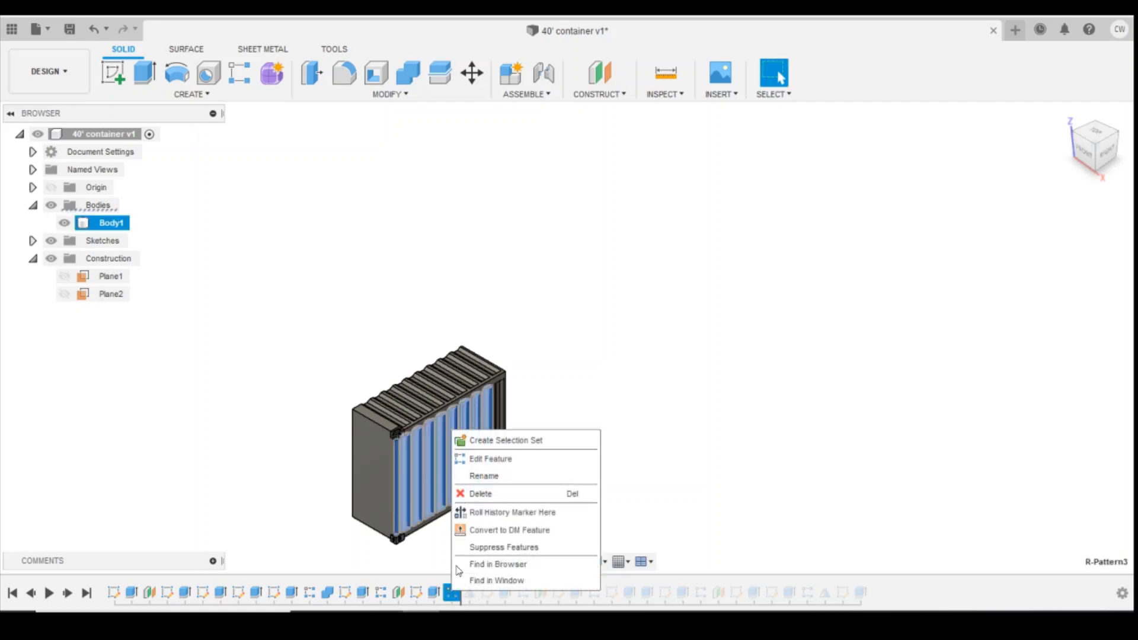
left_click(479, 460)
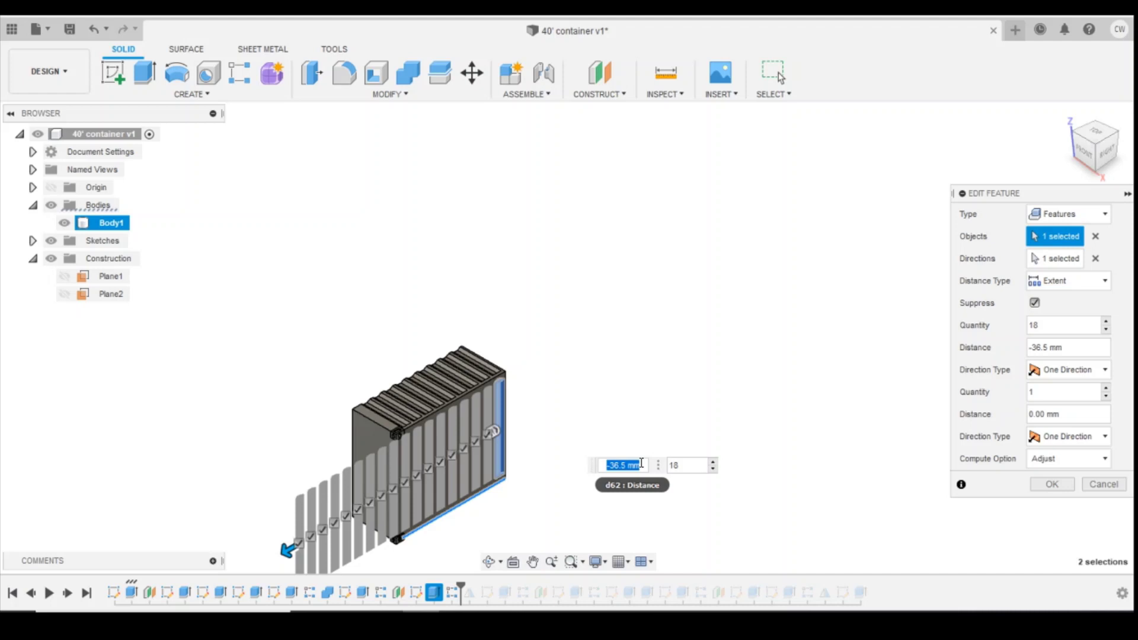
left_click(611, 465)
key("BackSpace")
type("1")
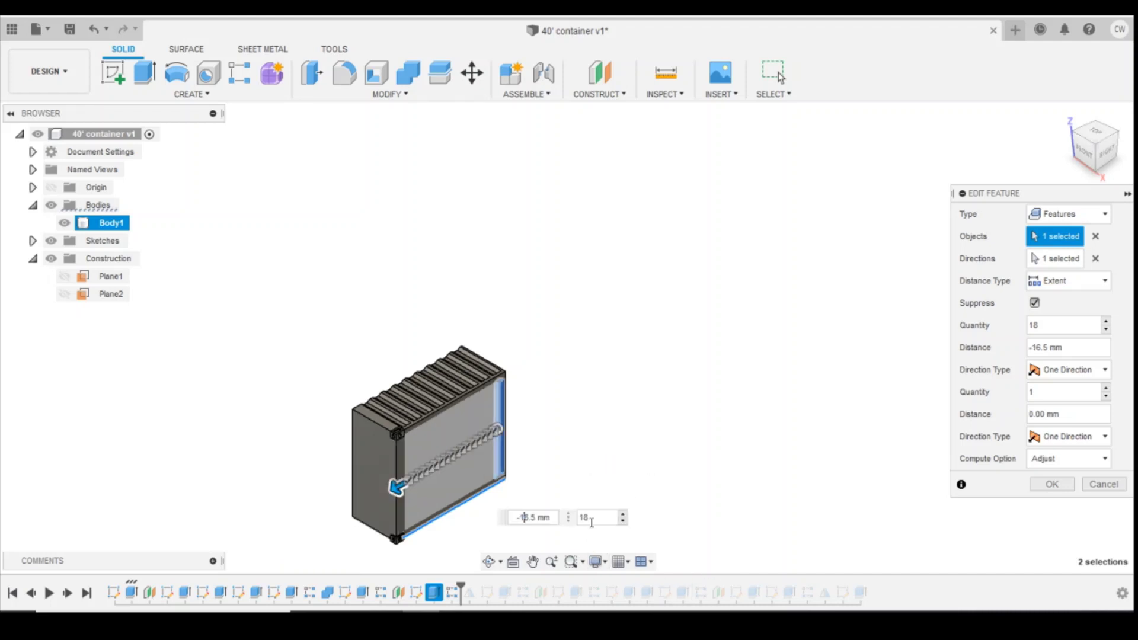
left_click(588, 518)
type("9")
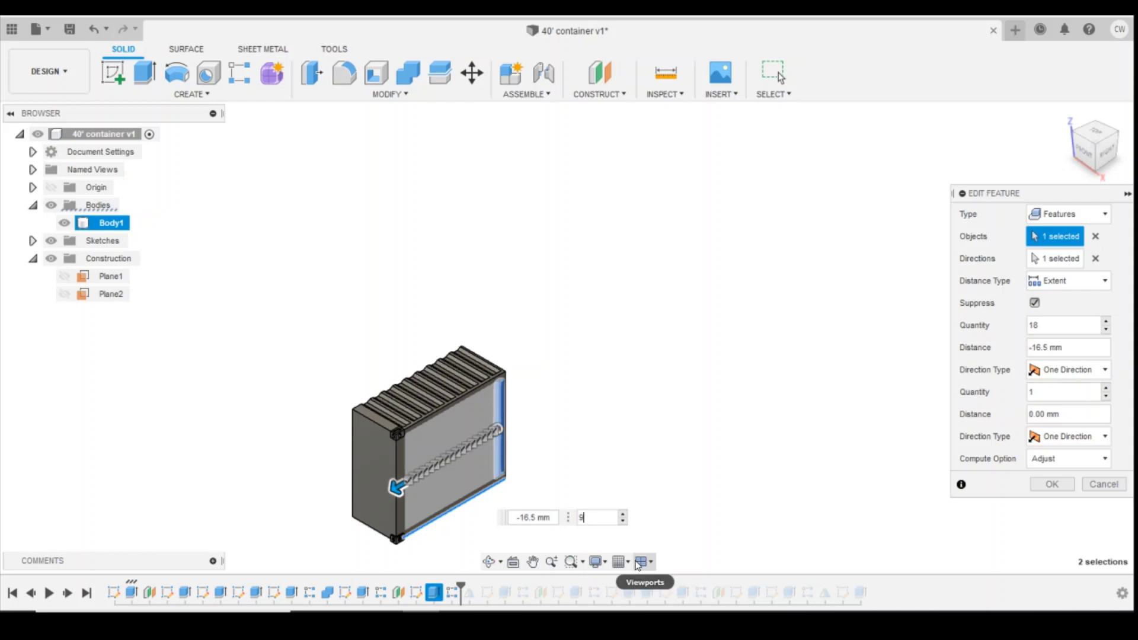
key("Return")
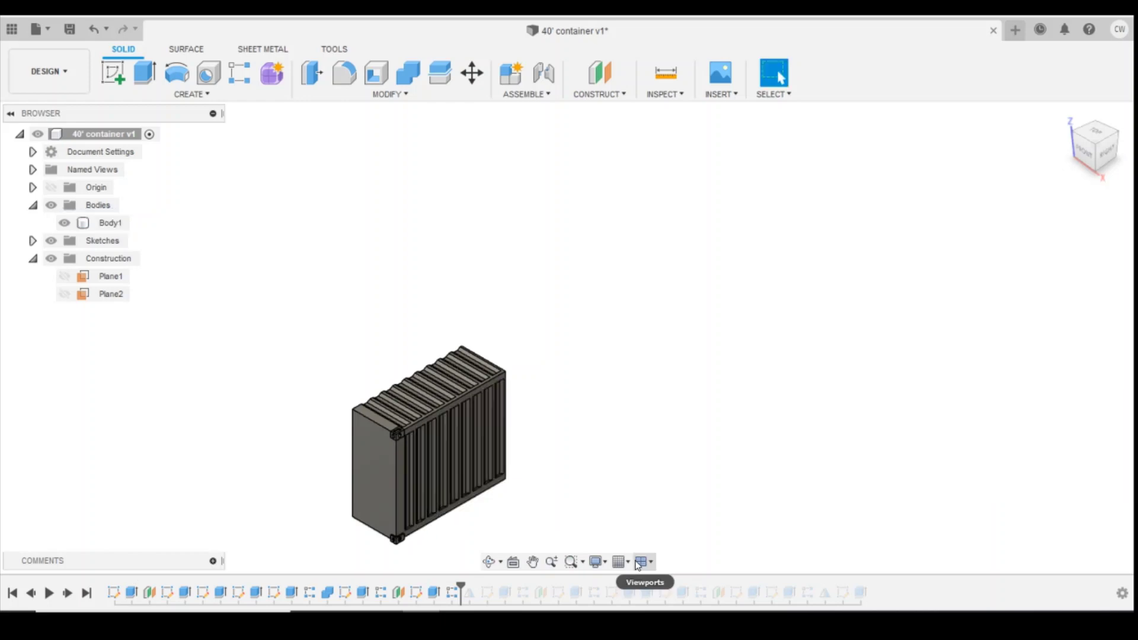
left_click(68, 599)
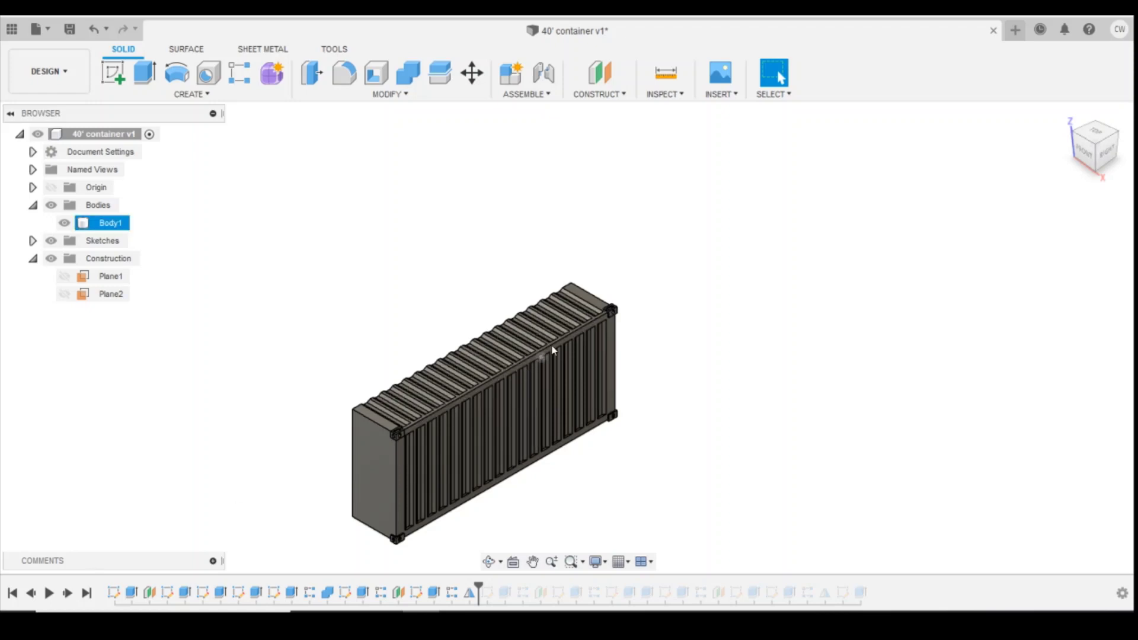
Replay the door-end features and Plane3, turning the view to check the far end
left_click(71, 593)
left_click(73, 594)
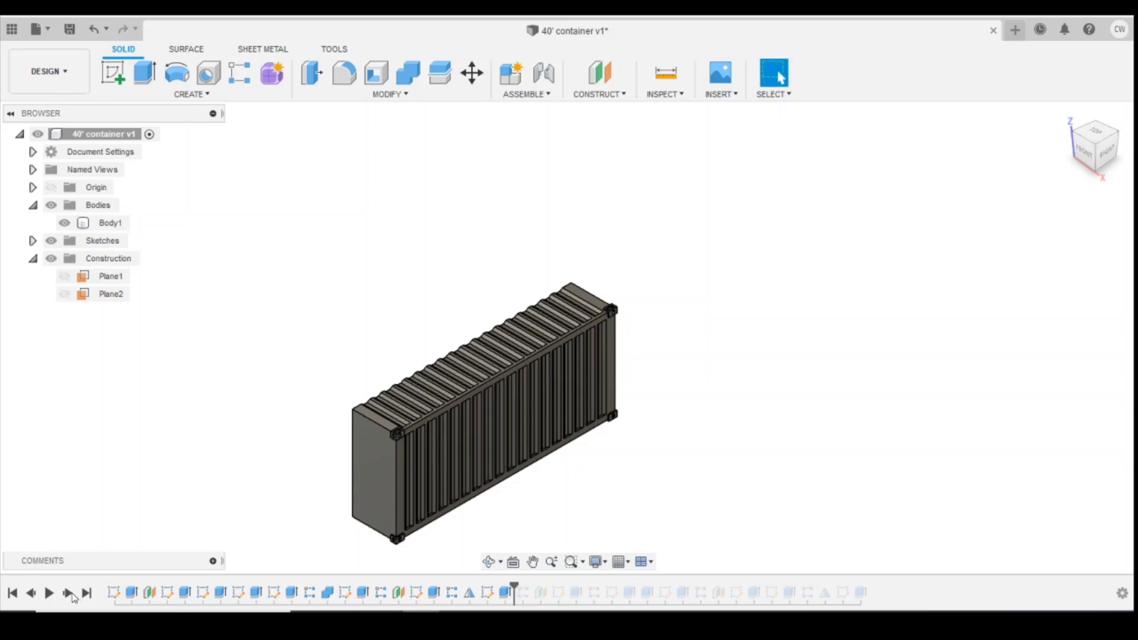
left_click(1116, 132)
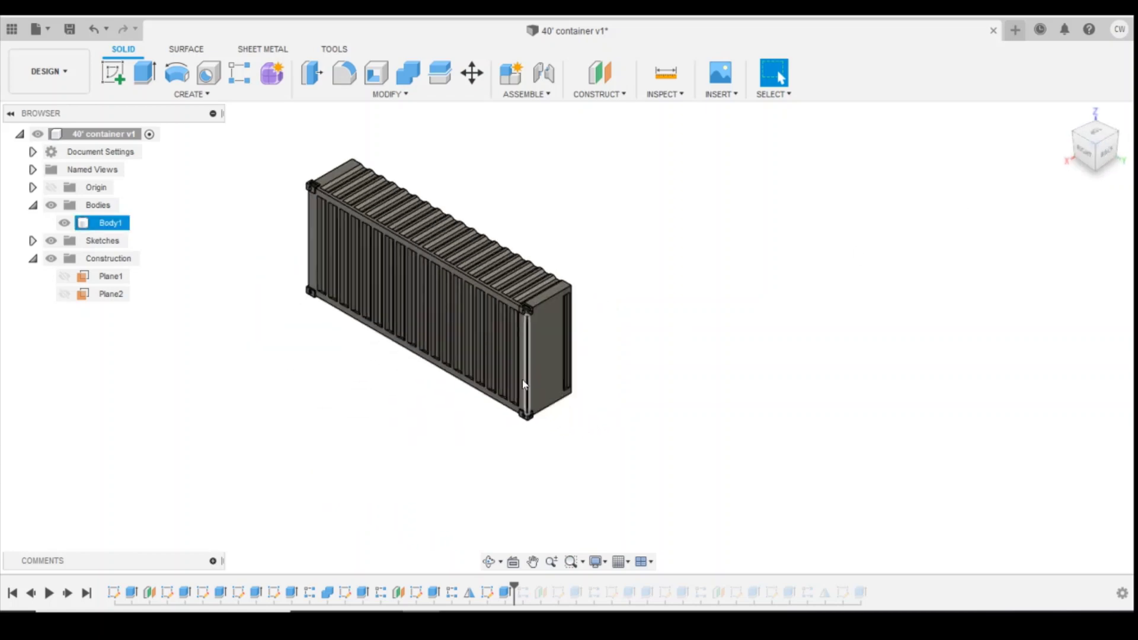
left_click(69, 593)
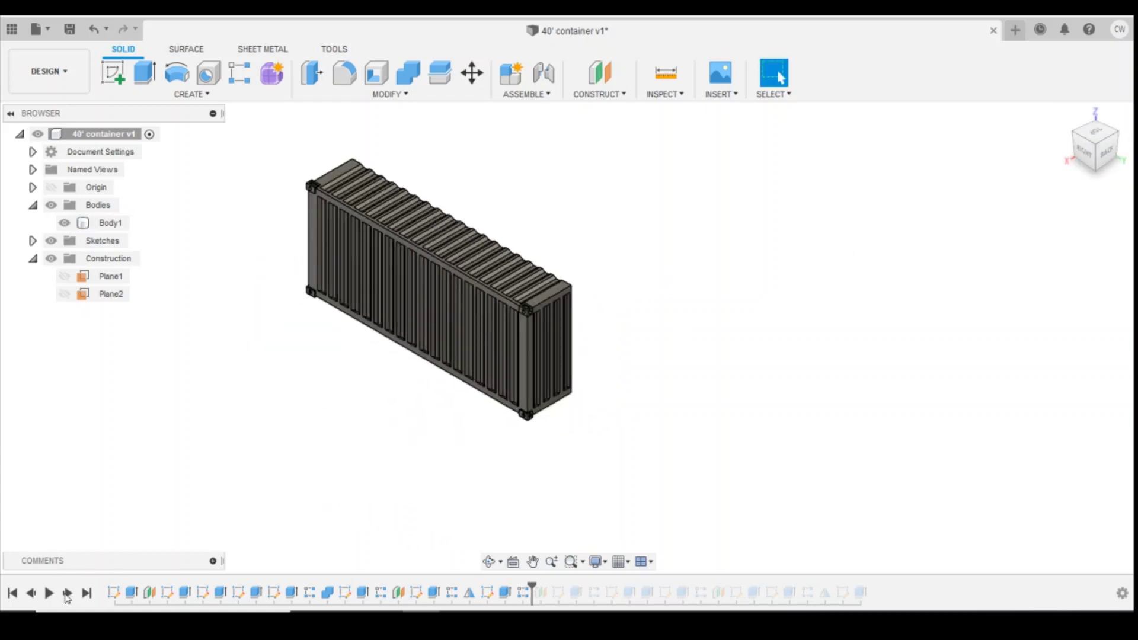
left_click(67, 594)
left_click(67, 593)
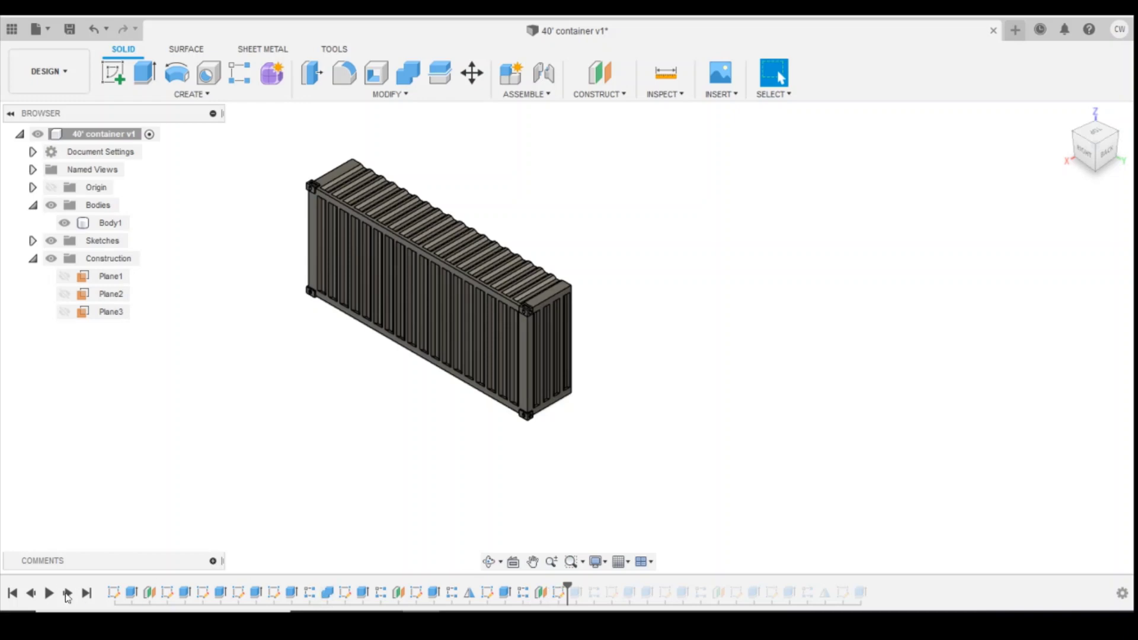
left_click(67, 593)
left_click(67, 594)
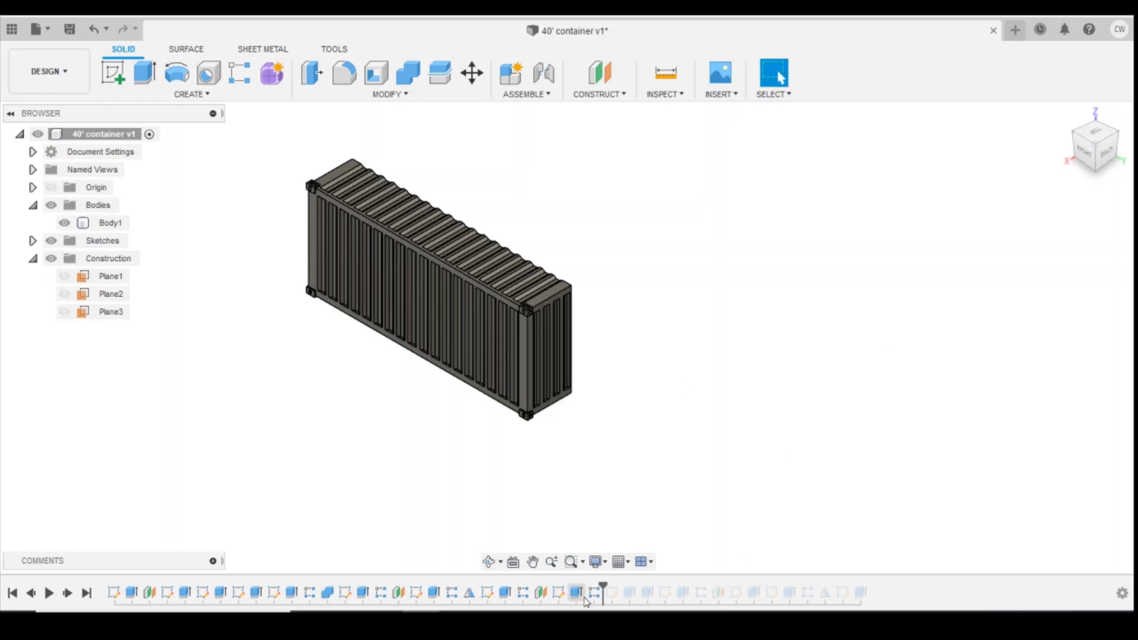
left_click(1078, 138)
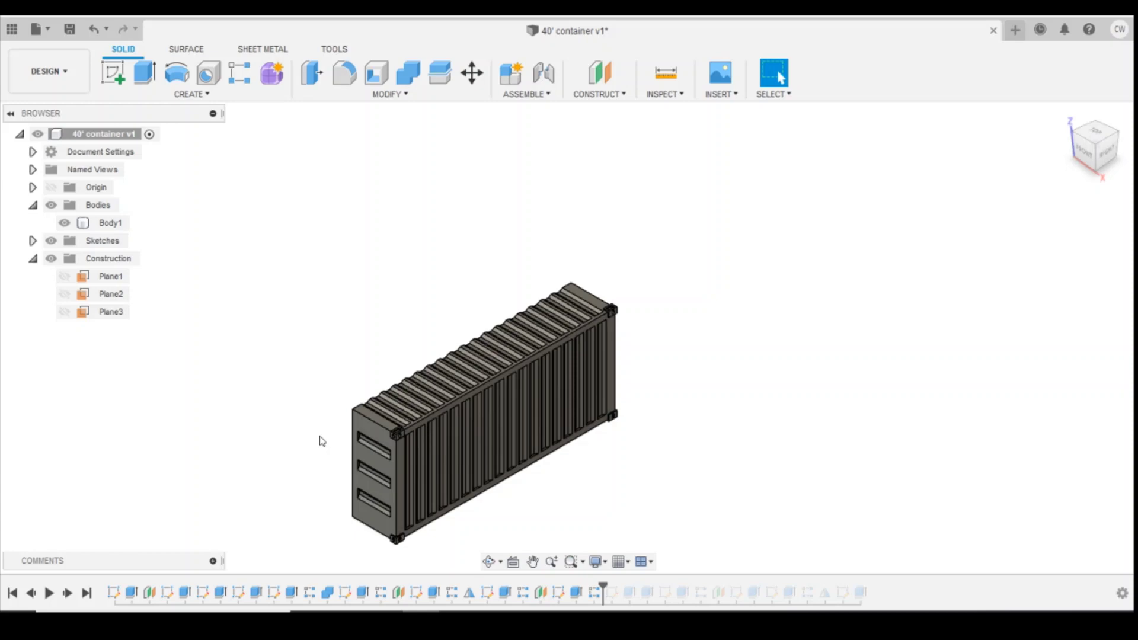
Replay the end frame detail, Plane4 and all end-door features to the timeline's end
left_click(68, 593)
left_click(68, 593)
left_click(68, 593)
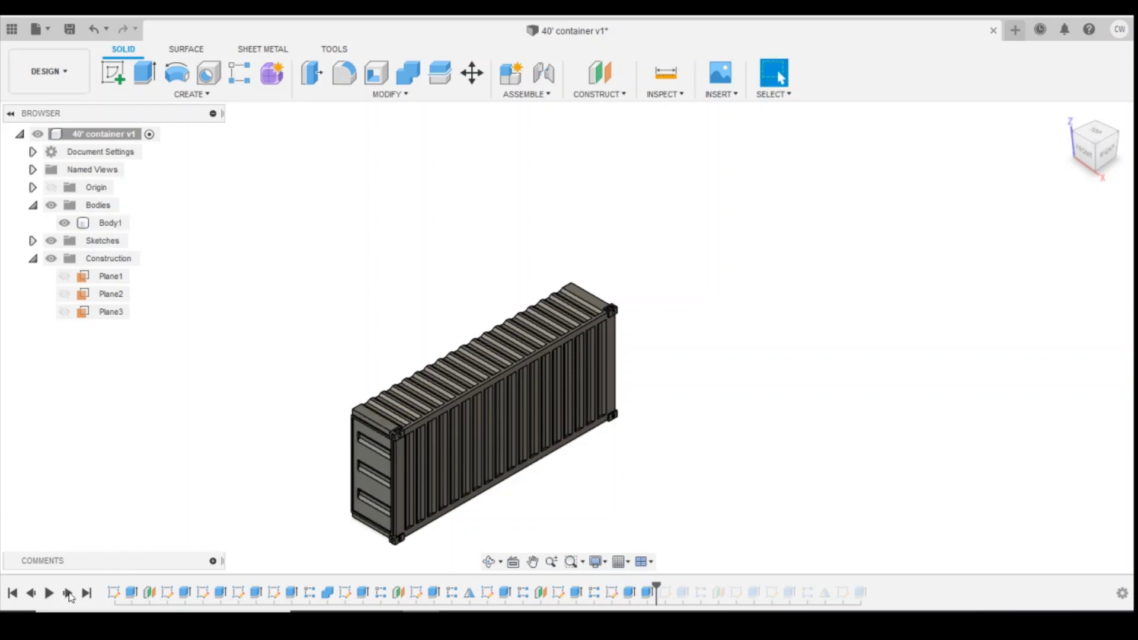
left_click(68, 593)
left_click(67, 593)
left_click(68, 593)
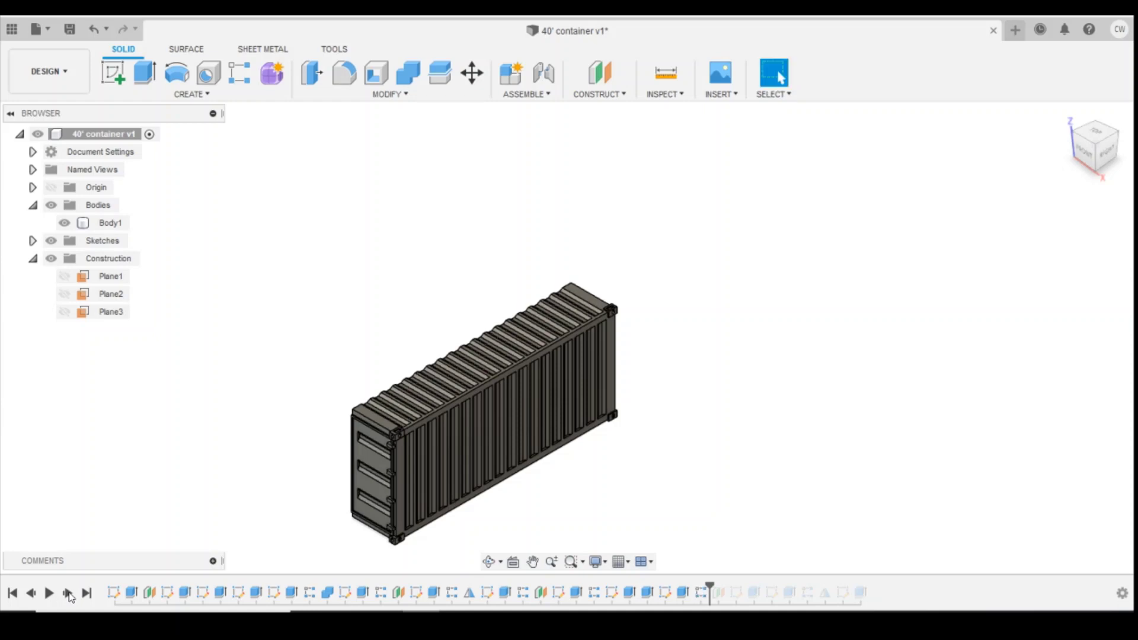
left_click(68, 593)
left_click(68, 593)
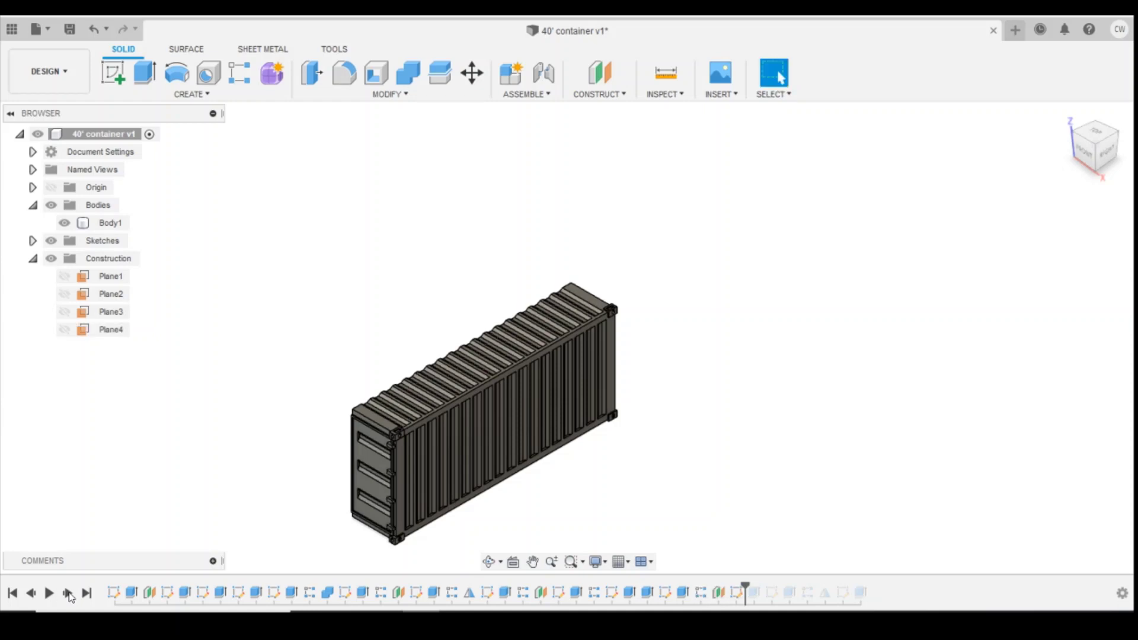
left_click(67, 593)
left_click(68, 594)
left_click(68, 593)
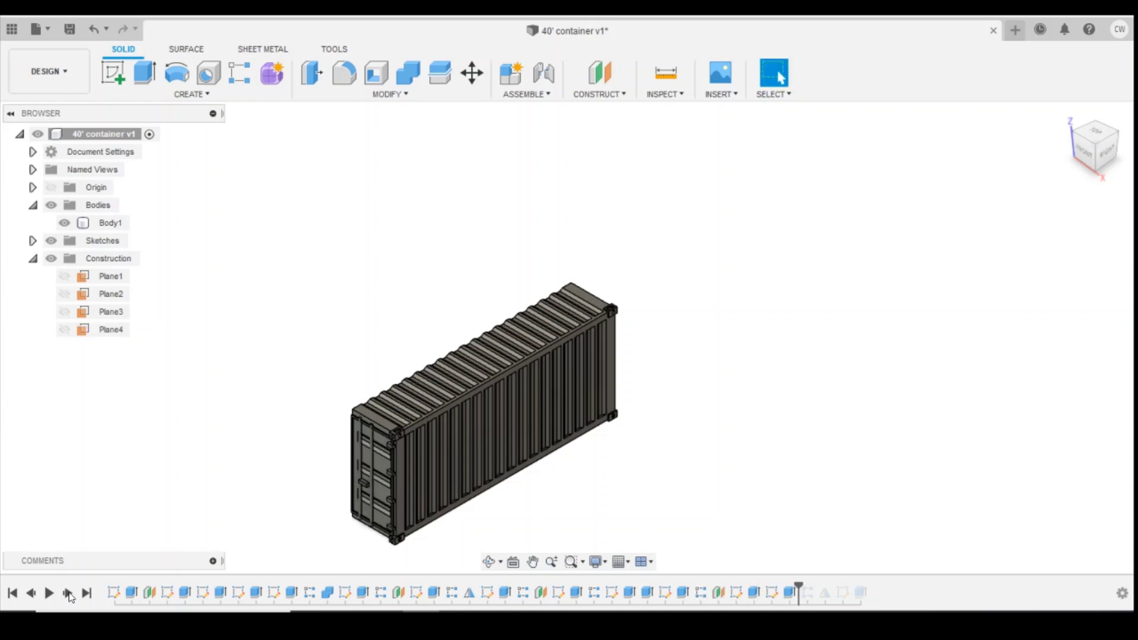
left_click(68, 594)
left_click(67, 593)
left_click(67, 594)
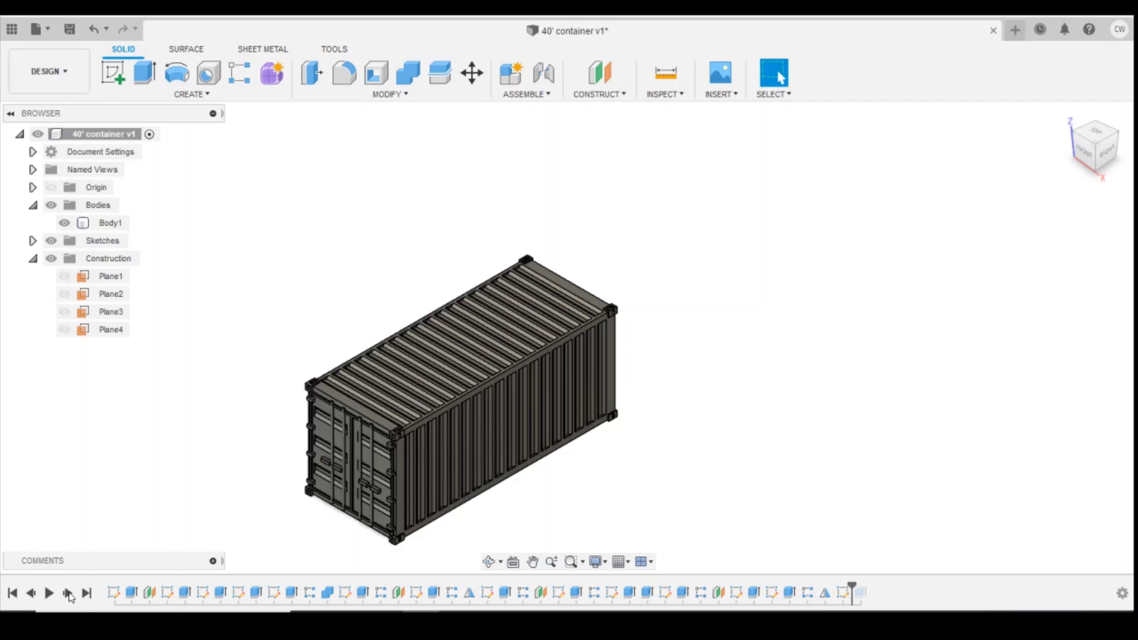
left_click(67, 593)
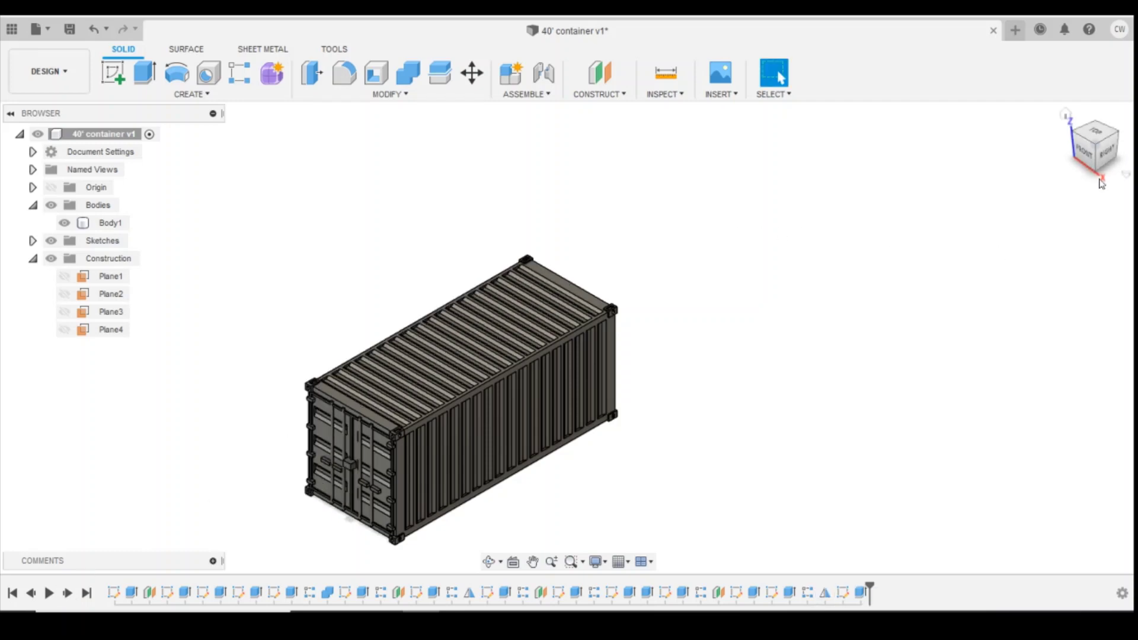
Orbit the finished shortened container toward a side view
middle_click_drag(564, 324, 1008, 316, "shift")
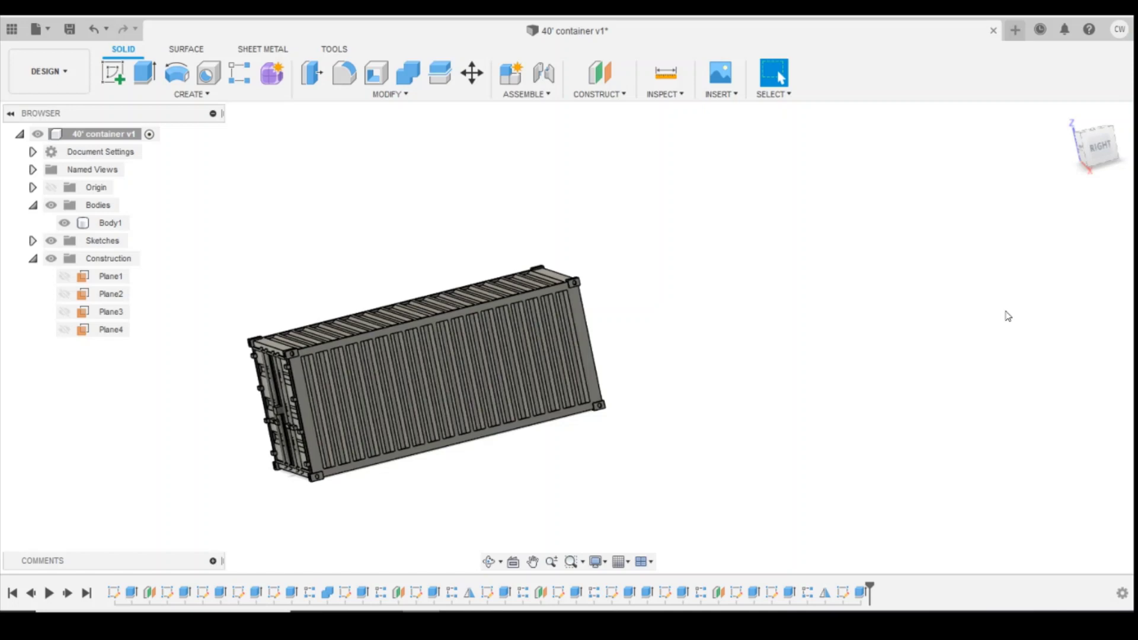